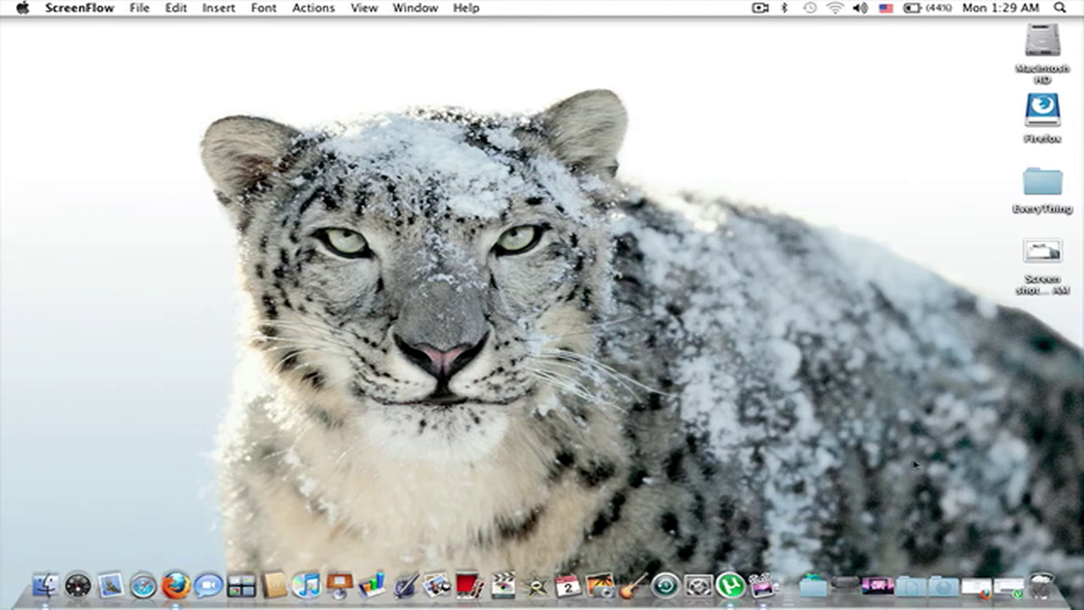
pyautogui.click(972, 591)
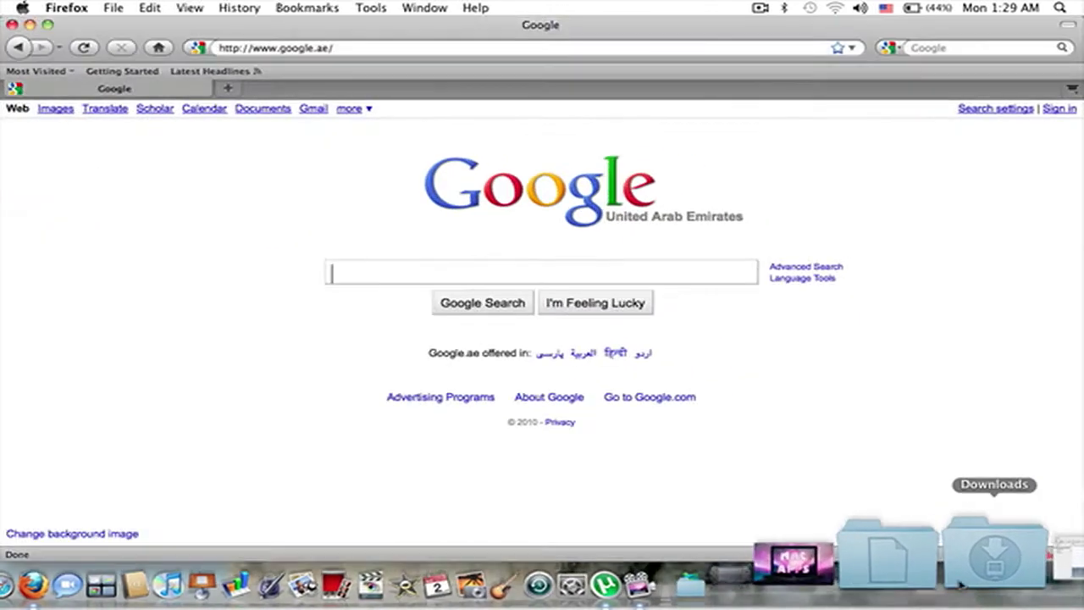
pyautogui.click(387, 46)
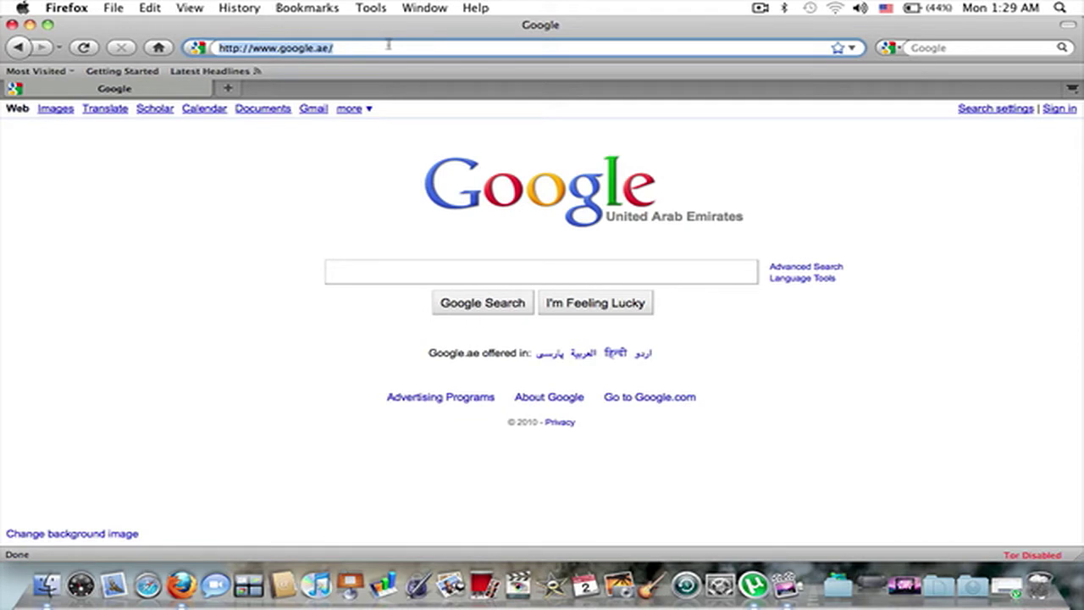
pyautogui.write('http')
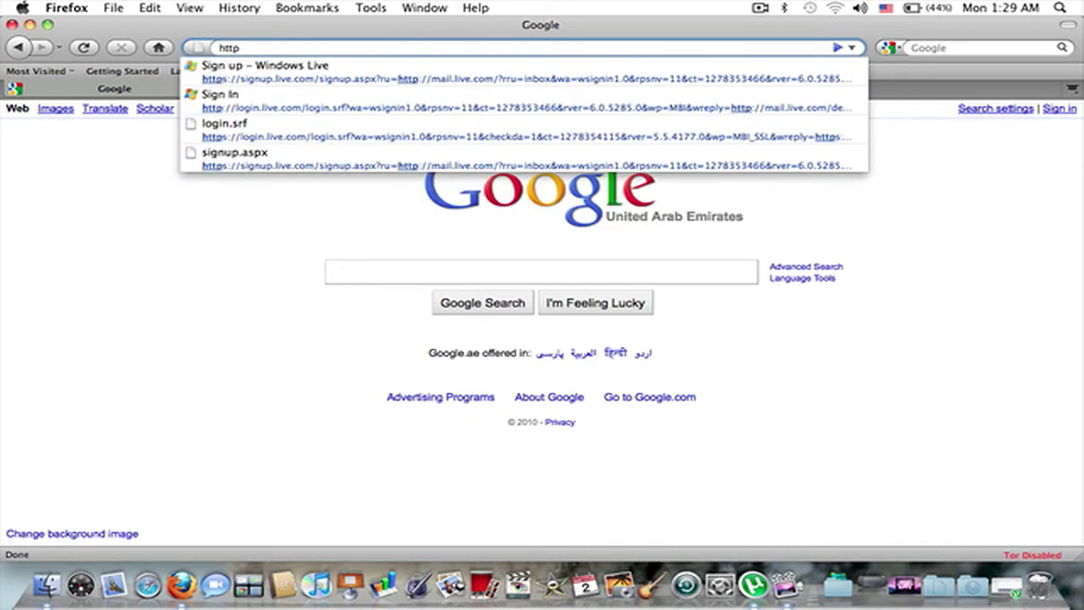
pyautogui.write('://www')
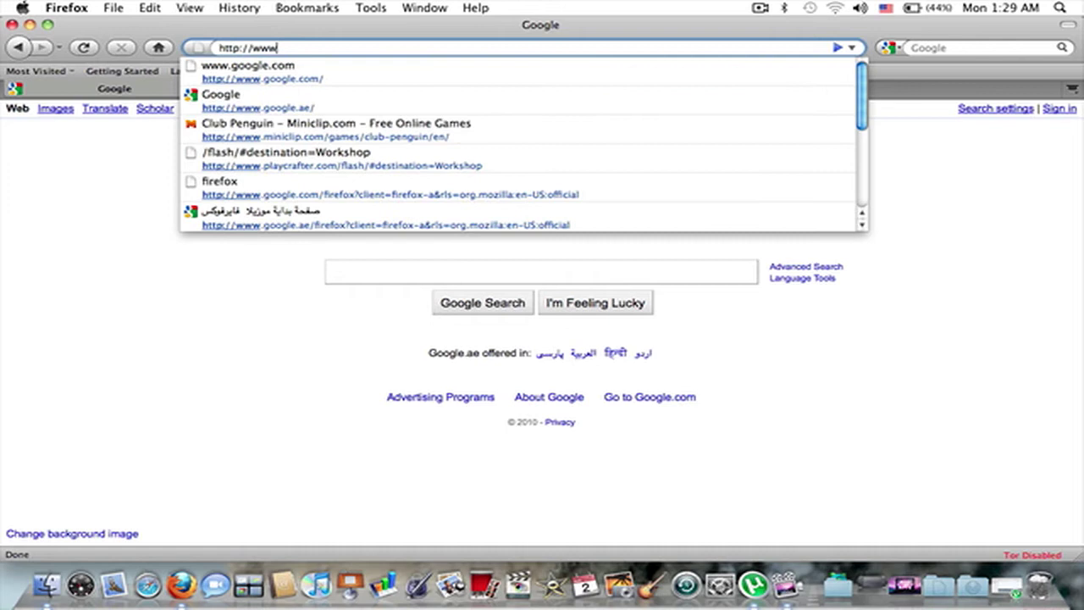
pyautogui.write('.t')
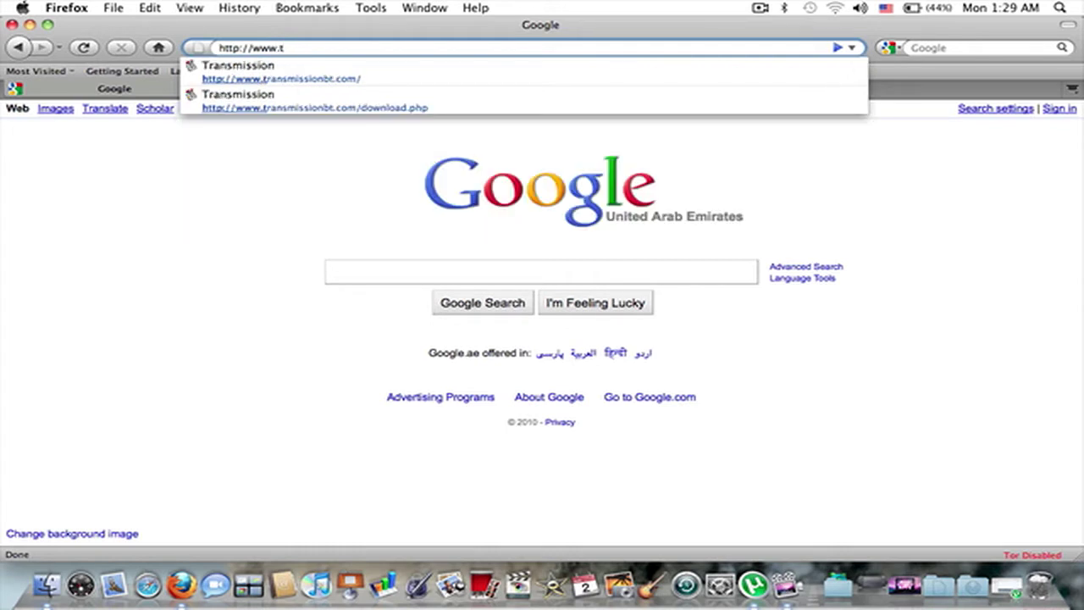
pyautogui.write('r')
pyautogui.press('Down')
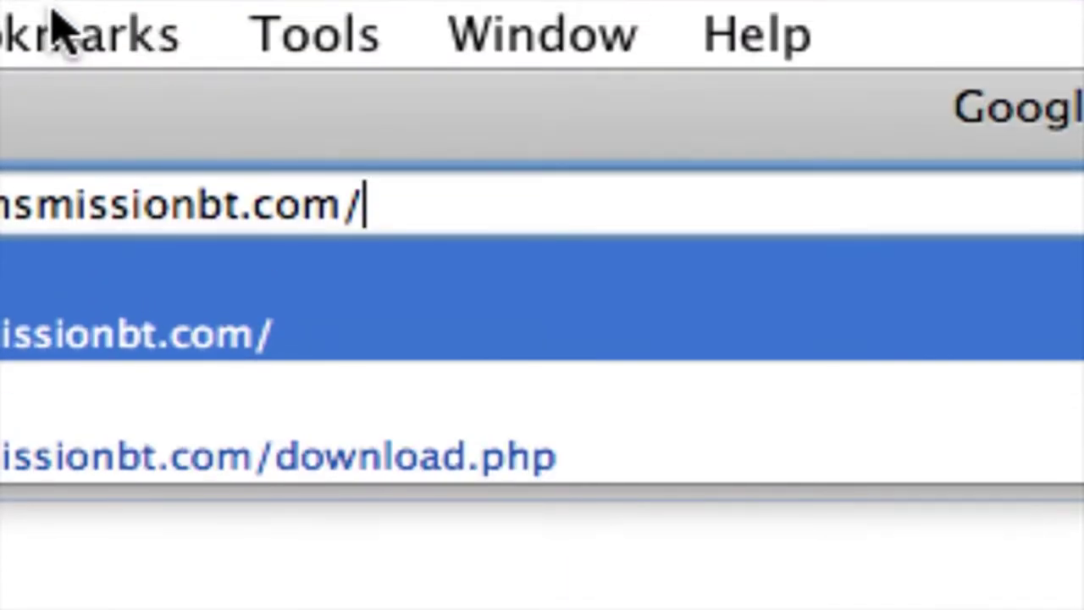
pyautogui.press('Return')
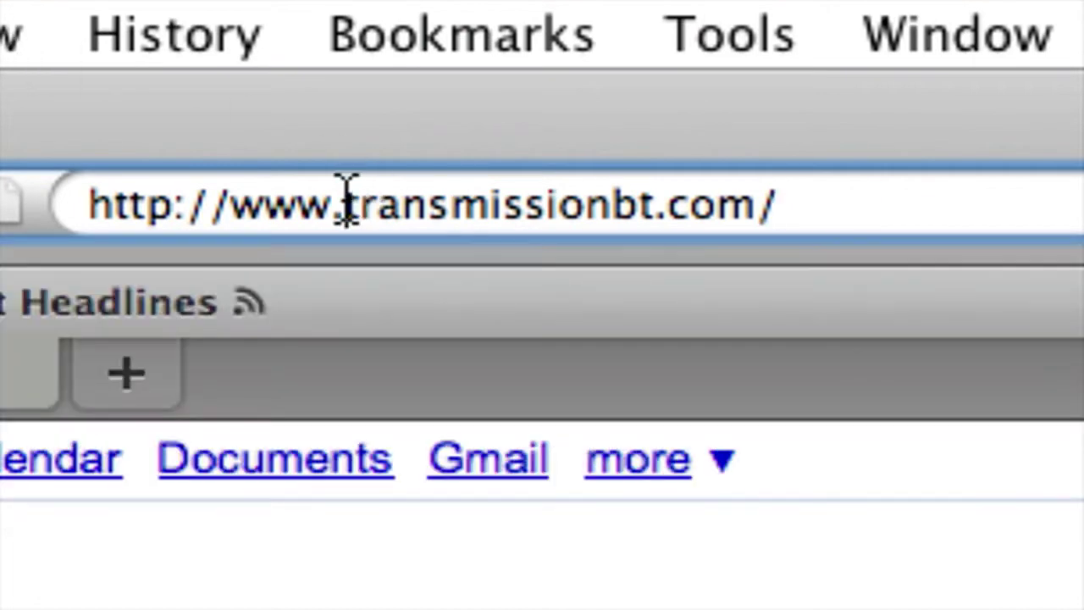
pyautogui.moveTo(345, 203); pyautogui.dragTo(652, 205)
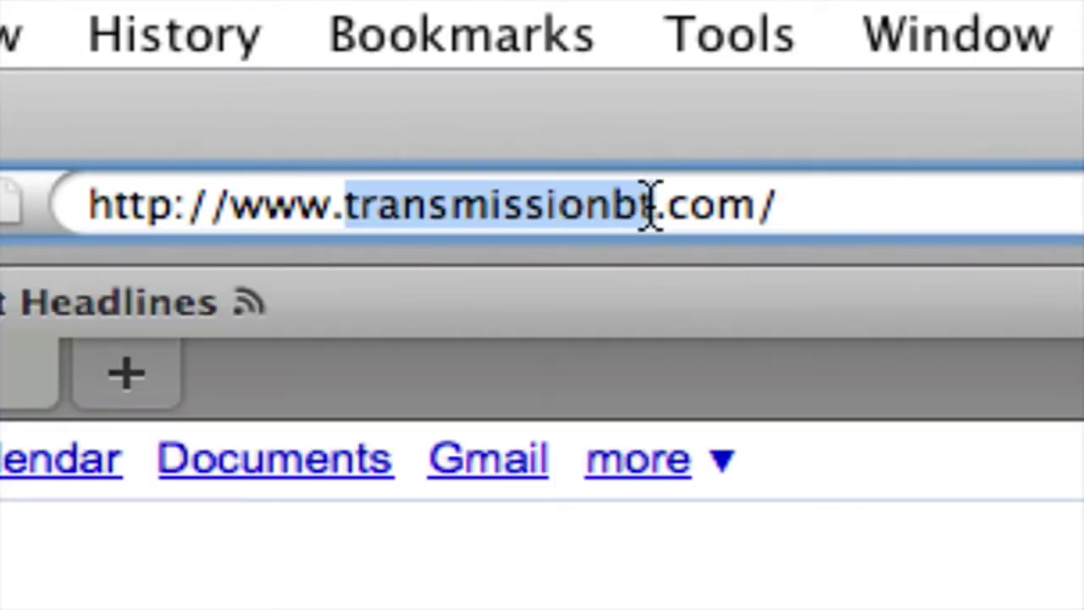
pyautogui.click(808, 212)
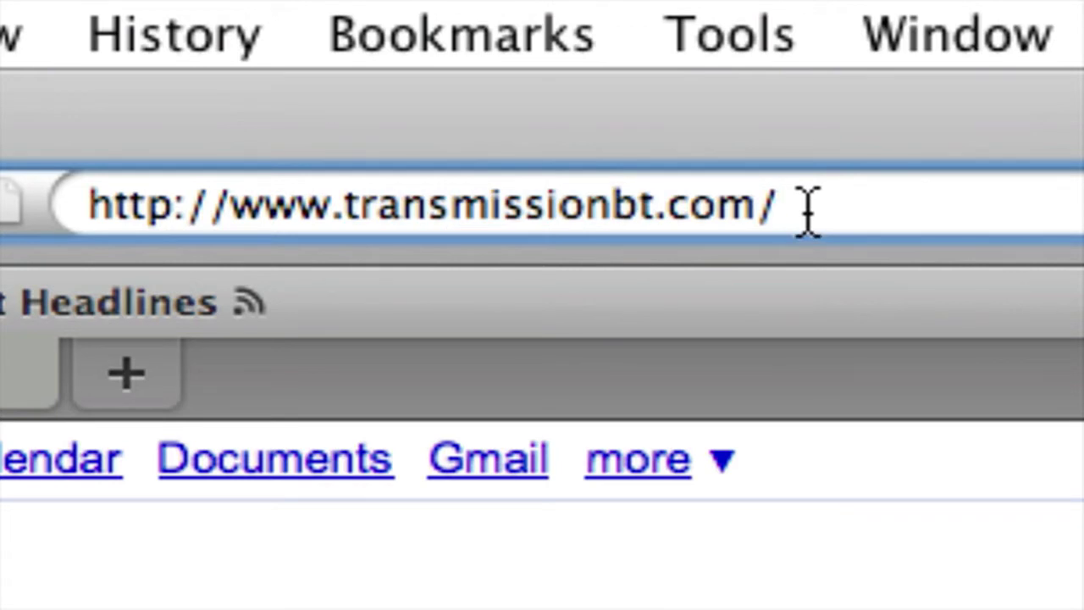
# Load transmissionbt.com to reach the Transmission 2.03 home page
pyautogui.press('Return')
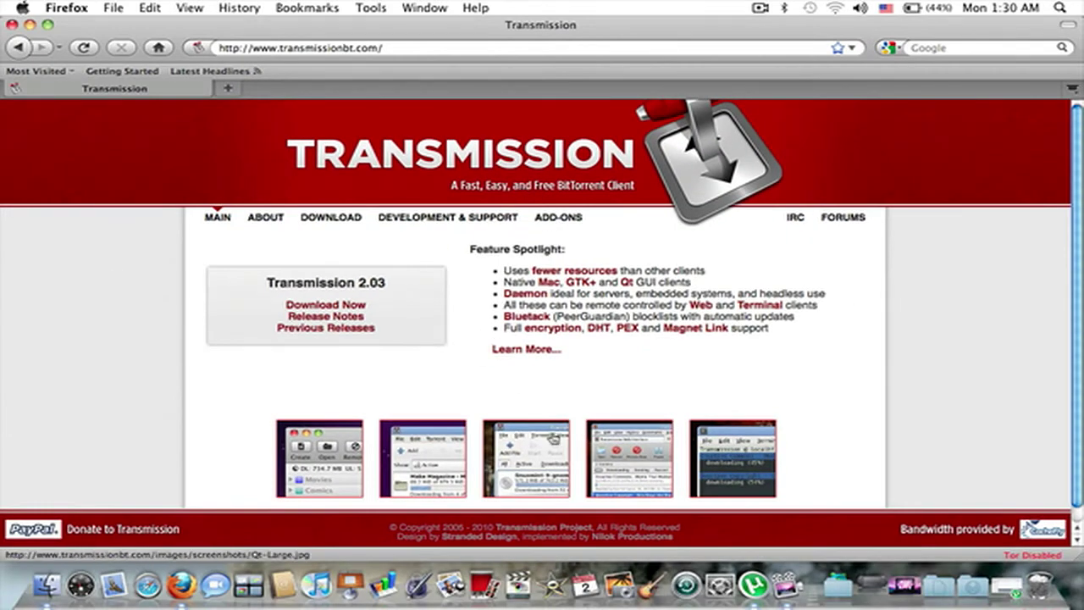
# Go to the download page and request the Mac OS X Transmission-2.03.dmg
pyautogui.click(552, 438)
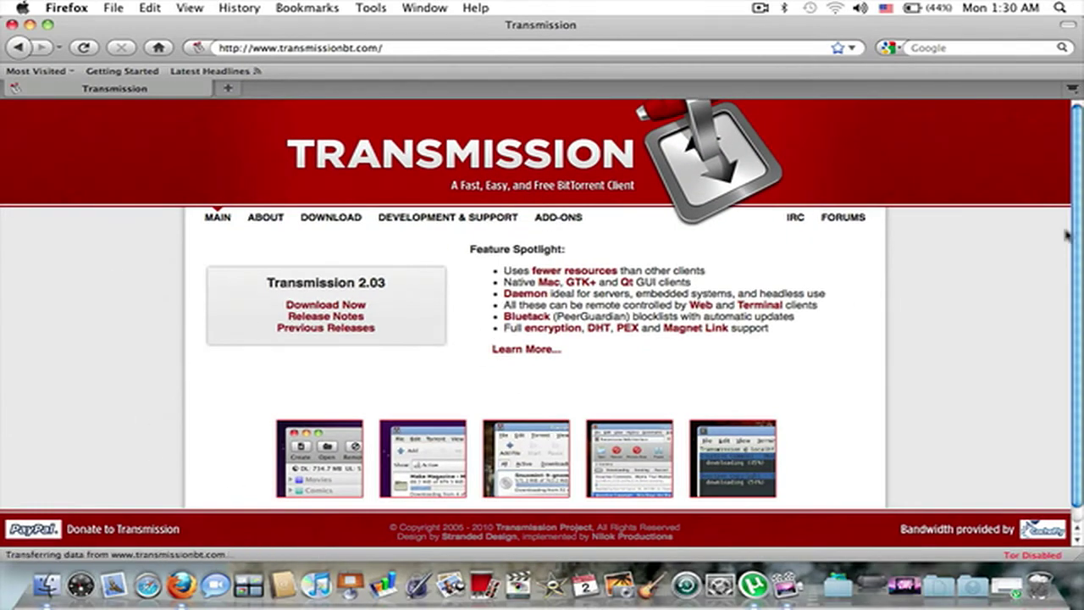
pyautogui.click(343, 222)
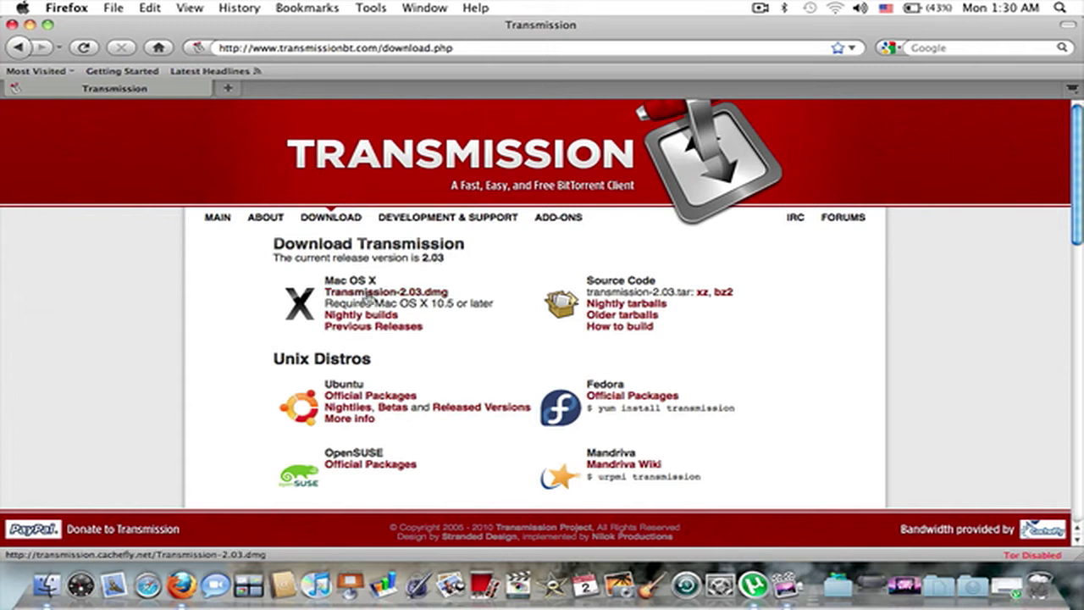
pyautogui.moveTo(386, 292)
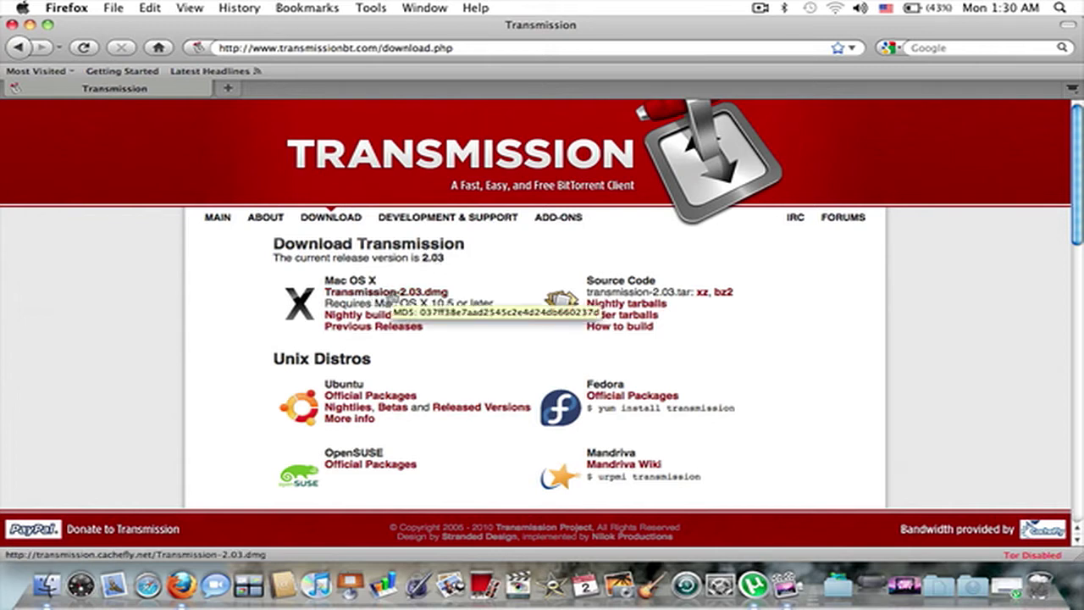
pyautogui.click(393, 293)
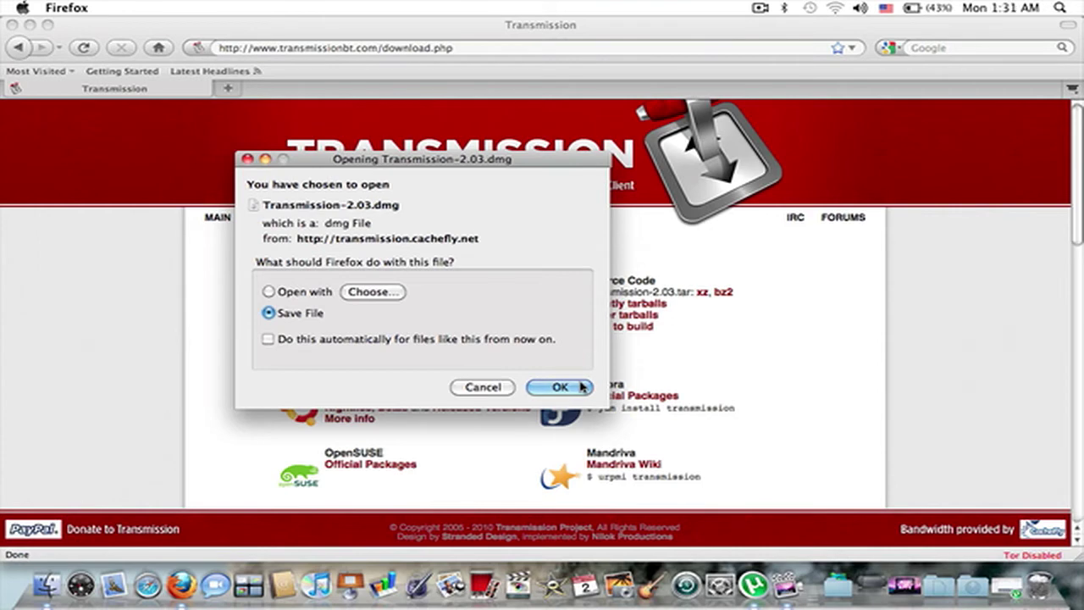
# Save the 4.7 MB Transmission-2.03 disk image and close the Downloads list
pyautogui.click(559, 387)
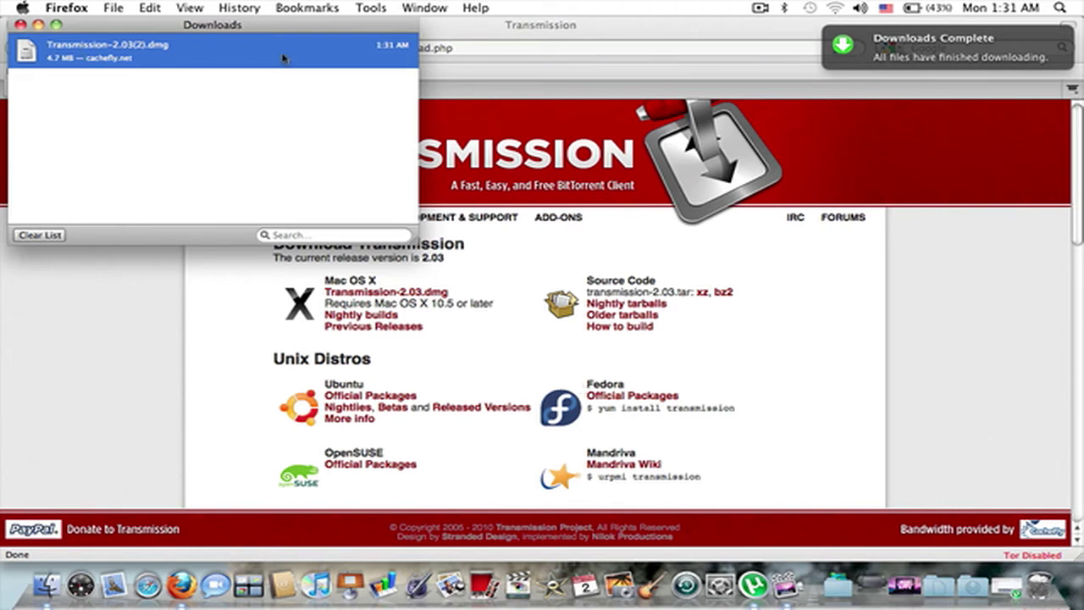
pyautogui.click(1076, 5)
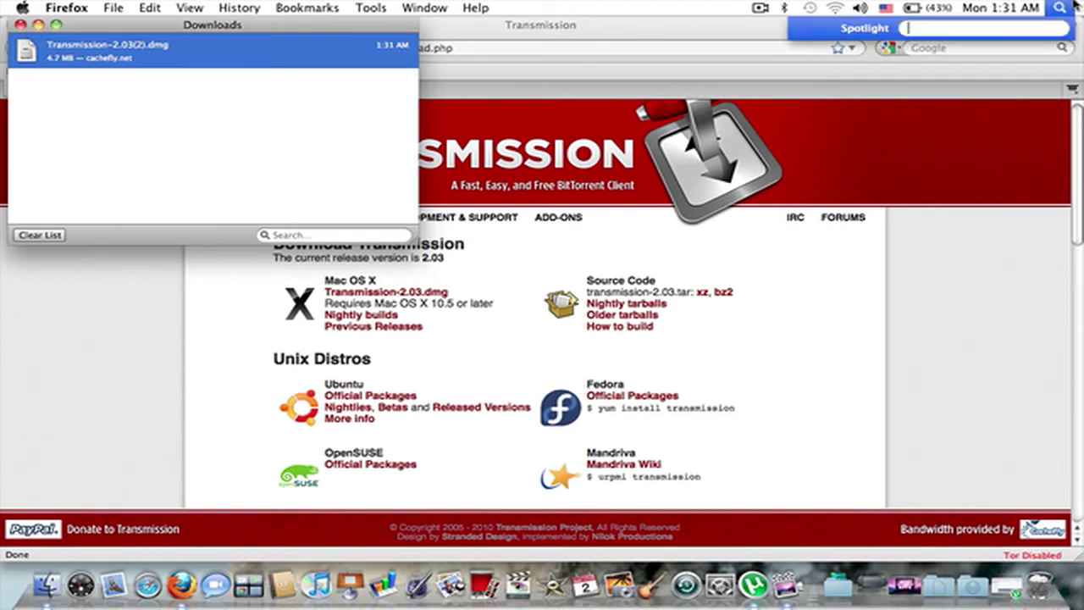
pyautogui.click(37, 25)
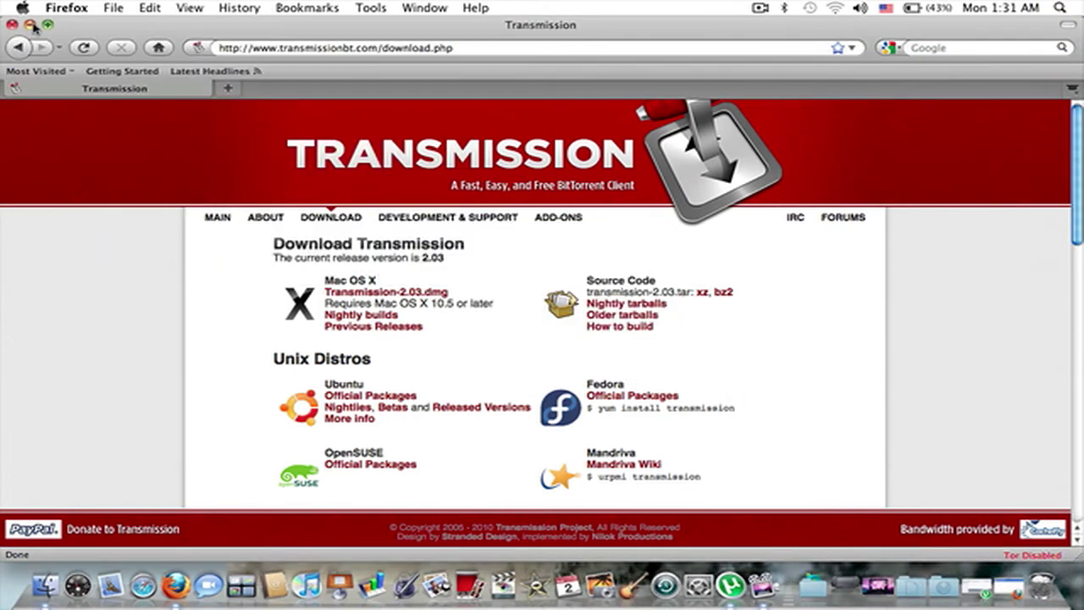
# Search Spotlight for 'transmissi' and list all 36 matches in Finder
pyautogui.click(30, 25)
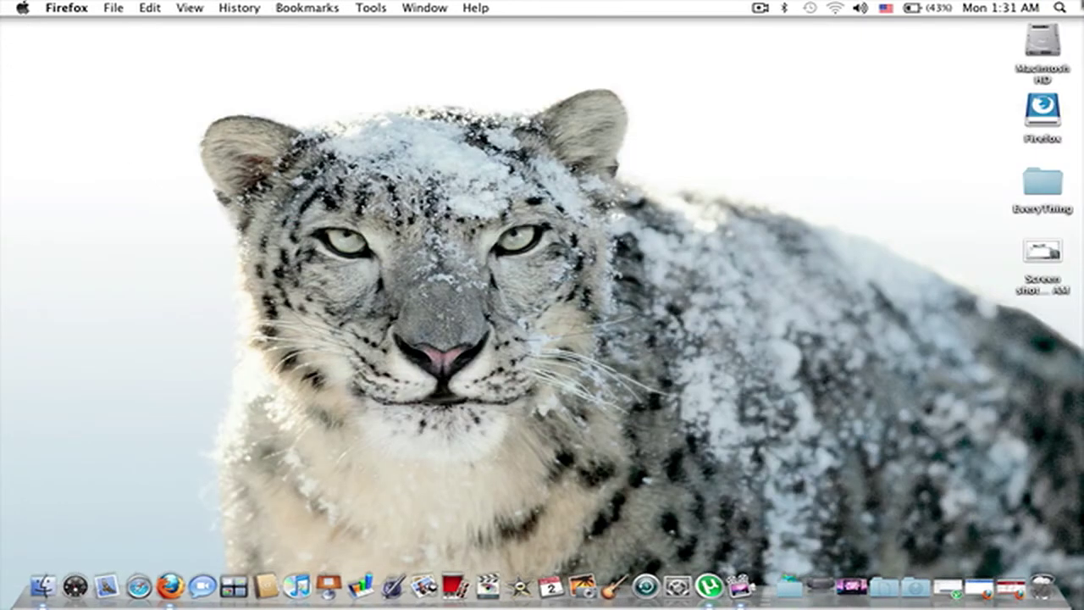
pyautogui.click(1075, 5)
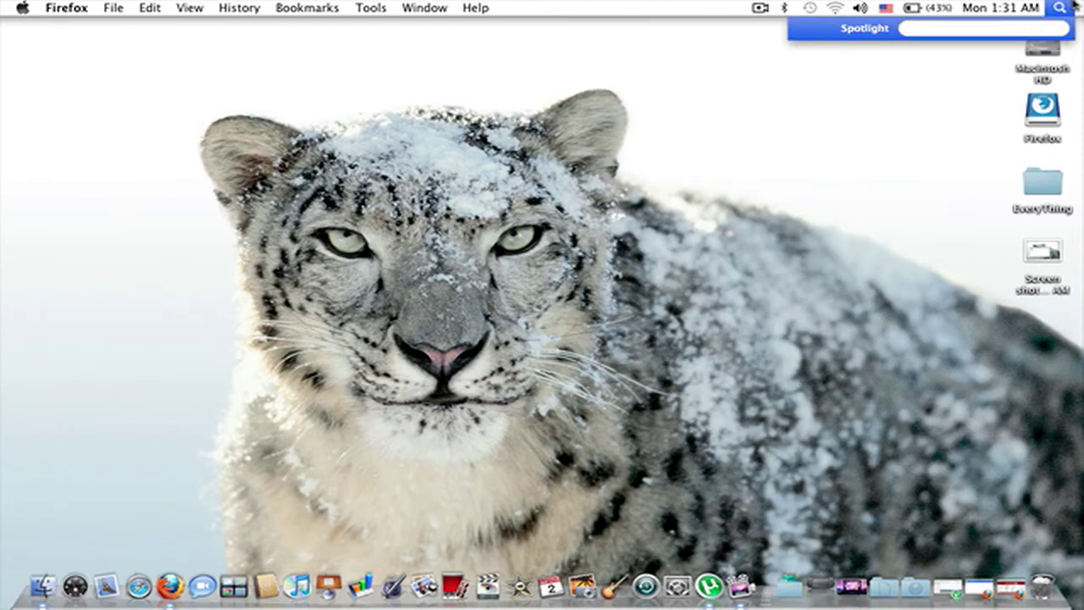
pyautogui.write('transmissi')
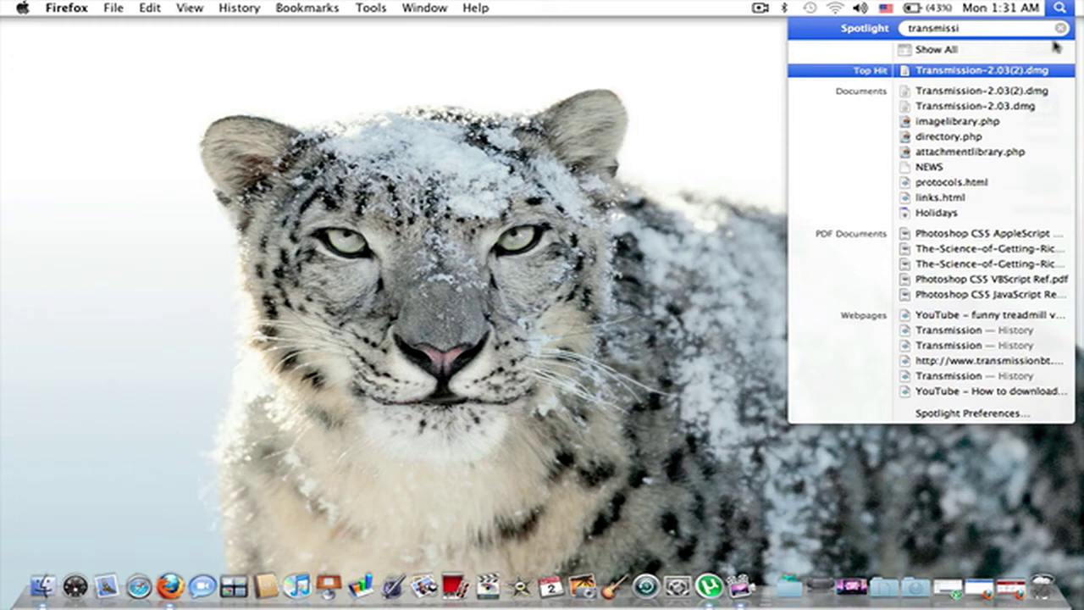
pyautogui.click(1034, 51)
pyautogui.scroll(-10, 327, 360)
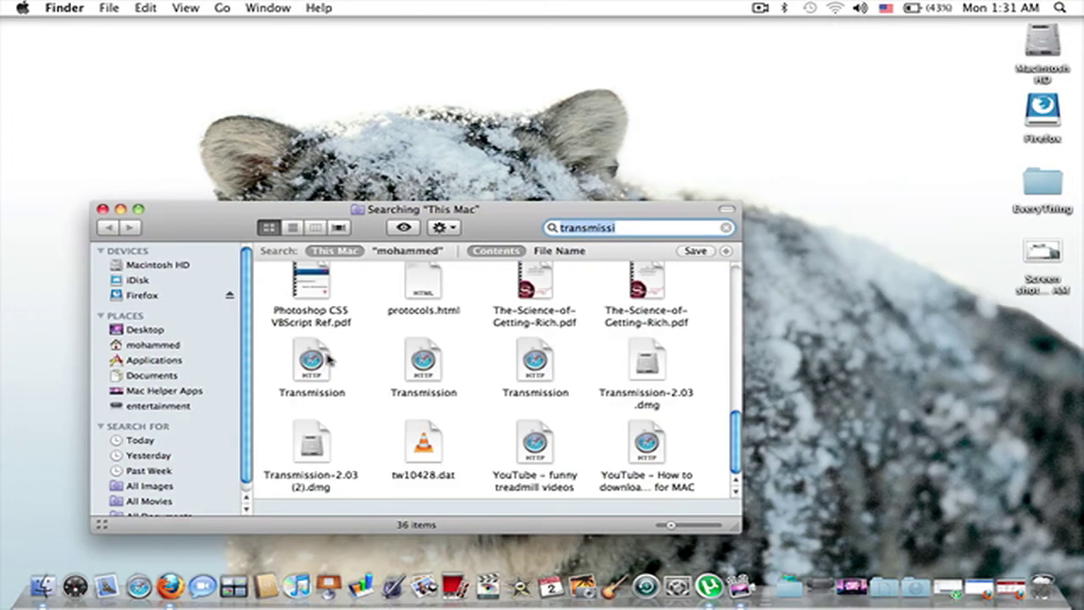
# Mount Transmission-2.03 (2).dmg and launch the Transmission app from the mounted volume
pyautogui.doubleClick(311, 452)
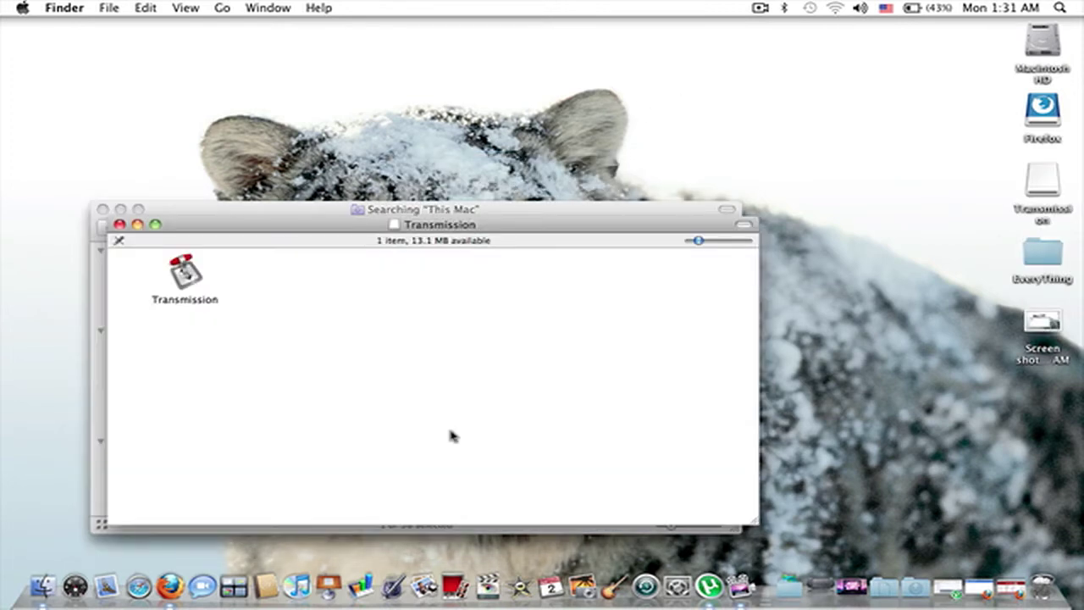
pyautogui.moveTo(373, 393); pyautogui.dragTo(12, 230)
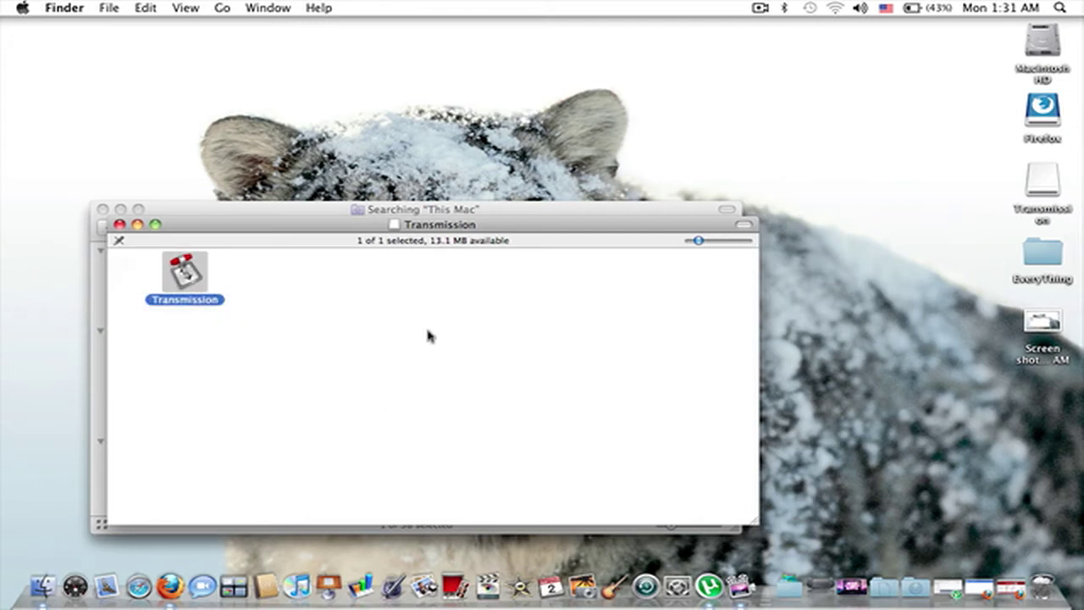
pyautogui.moveTo(443, 342)
pyautogui.mouseDown()
pyautogui.moveTo(36, 212)
pyautogui.moveTo(313, 320)
pyautogui.mouseUp()
pyautogui.doubleClick(194, 280)
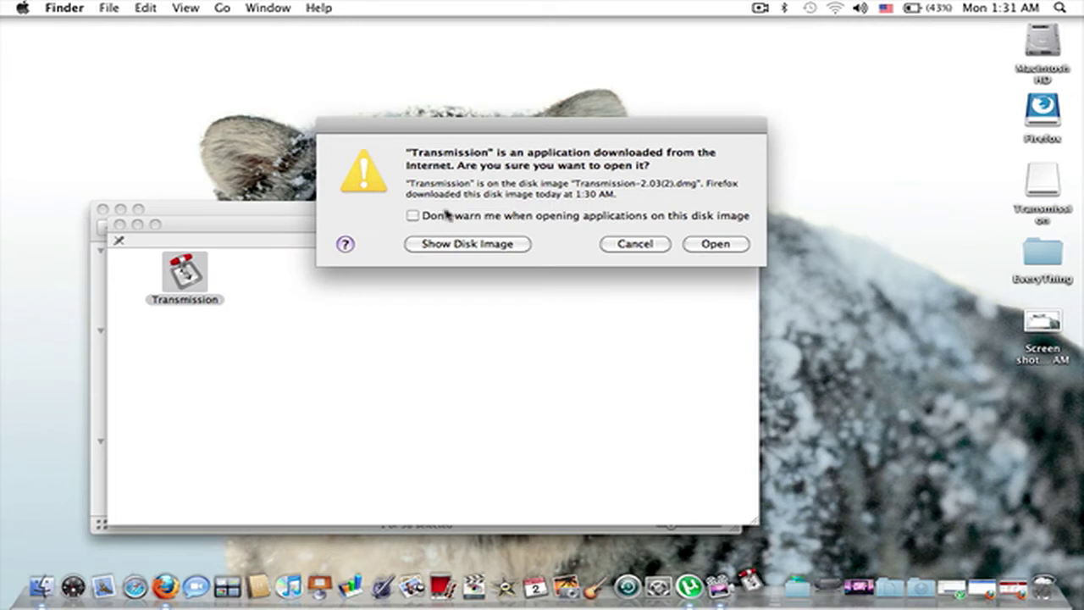
# Turn off warnings for this disk image, open Transmission, and accept the welcome notice
pyautogui.click(413, 216)
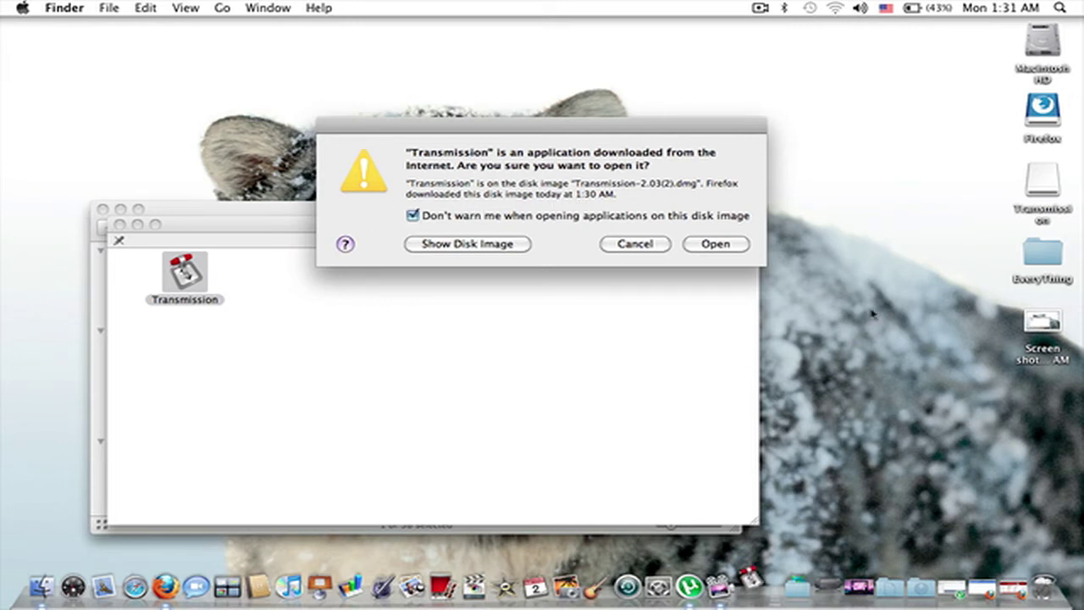
pyautogui.click(701, 247)
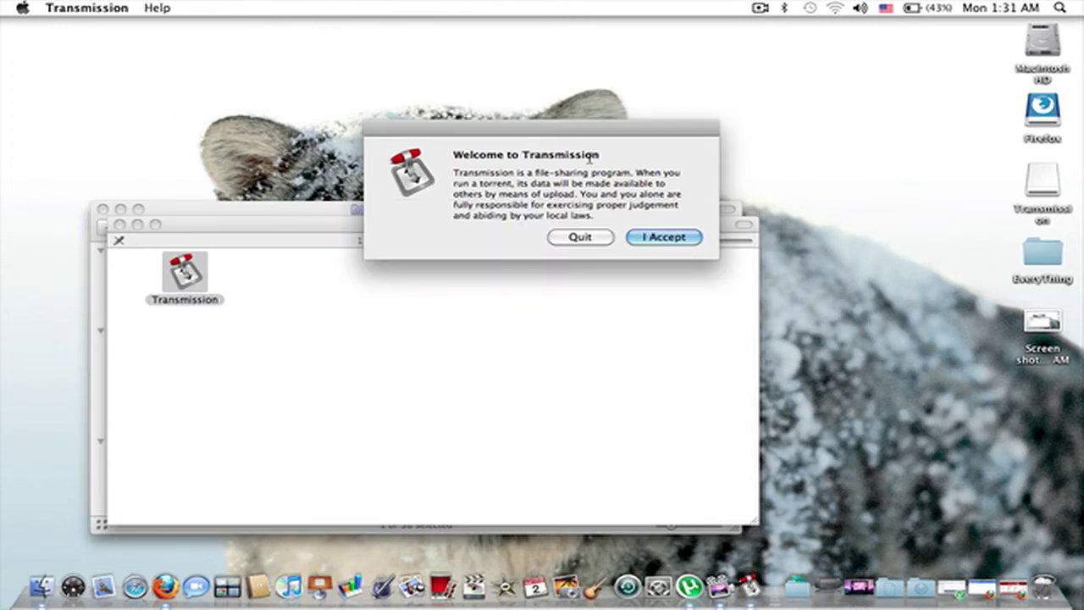
pyautogui.click(659, 237)
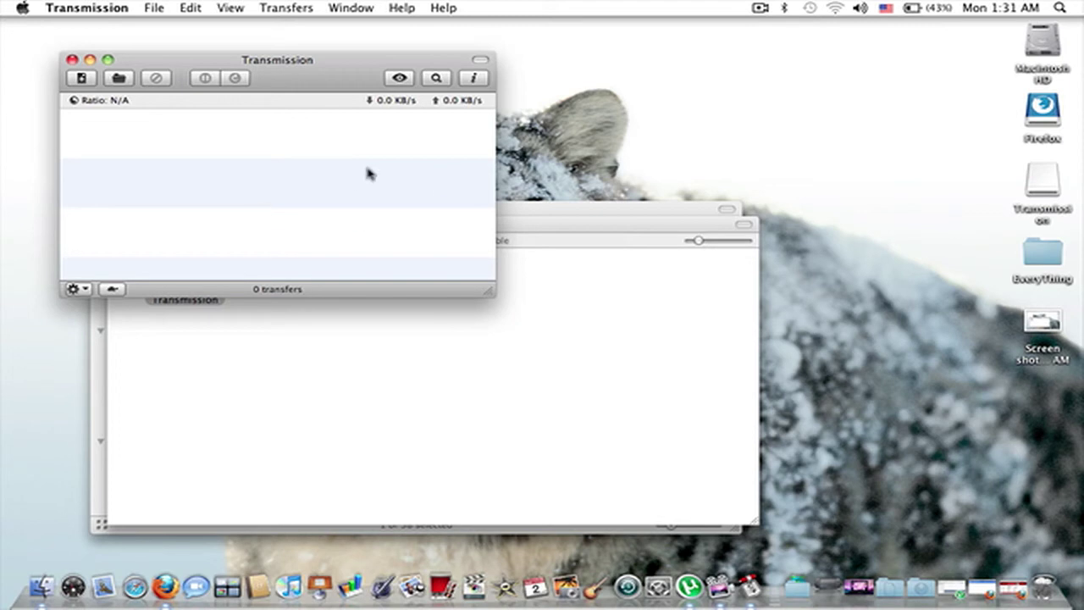
# Start a new torrent and browse the home and Desktop folders for a source file
pyautogui.click(80, 78)
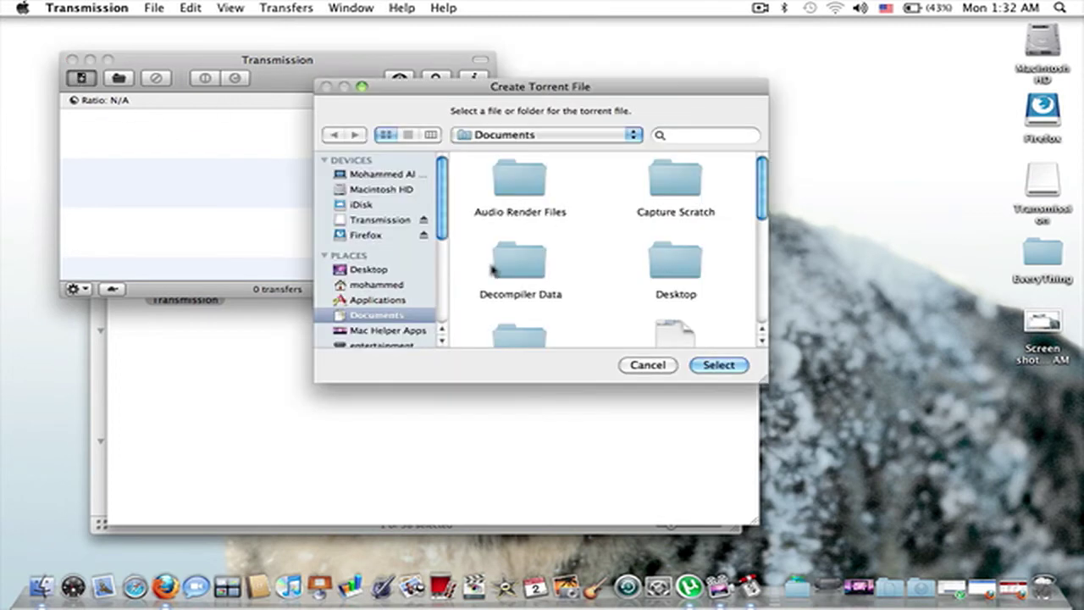
pyautogui.click(403, 285)
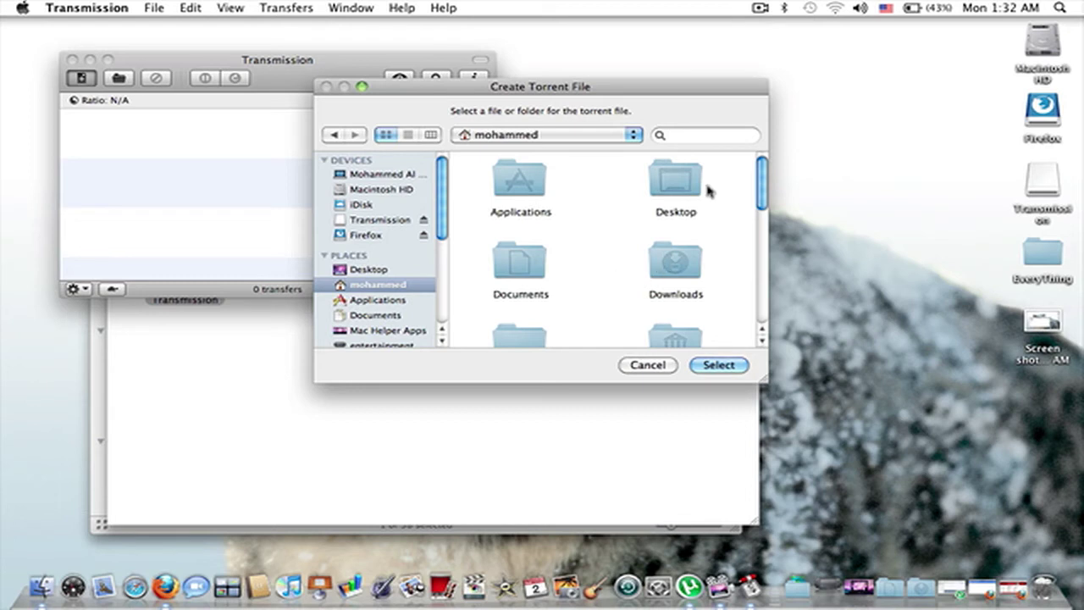
pyautogui.scroll(-5, 709, 189)
pyautogui.scroll(3, 675, 210)
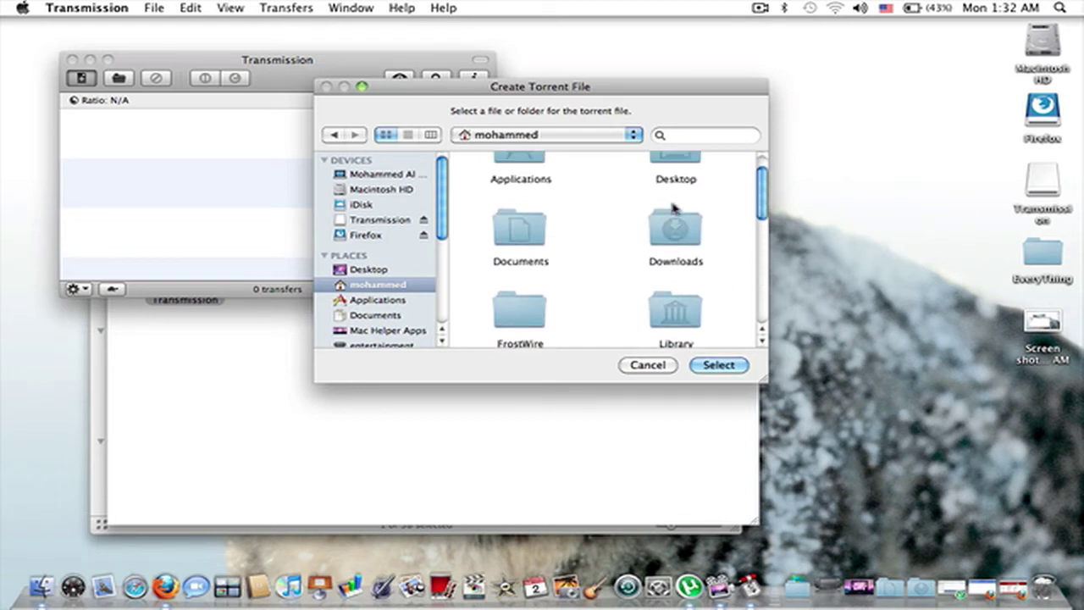
pyautogui.scroll(2, 675, 210)
pyautogui.doubleClick(677, 186)
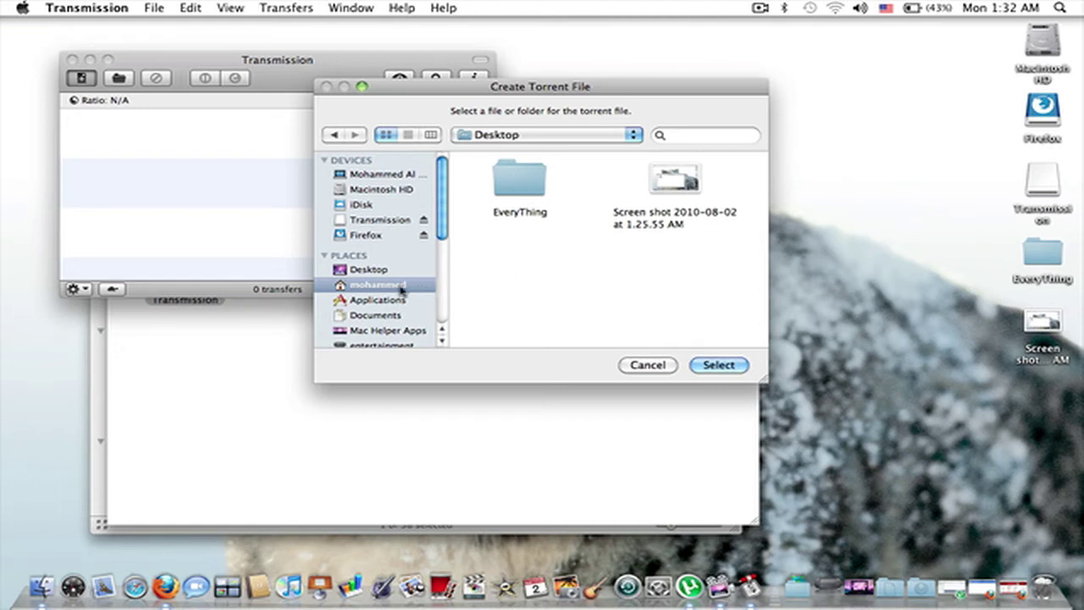
pyautogui.click(400, 286)
# Open Downloads and select PulpMotion Advanced 2.1 keygen.torrent as the source
pyautogui.scroll(-3, 692, 229)
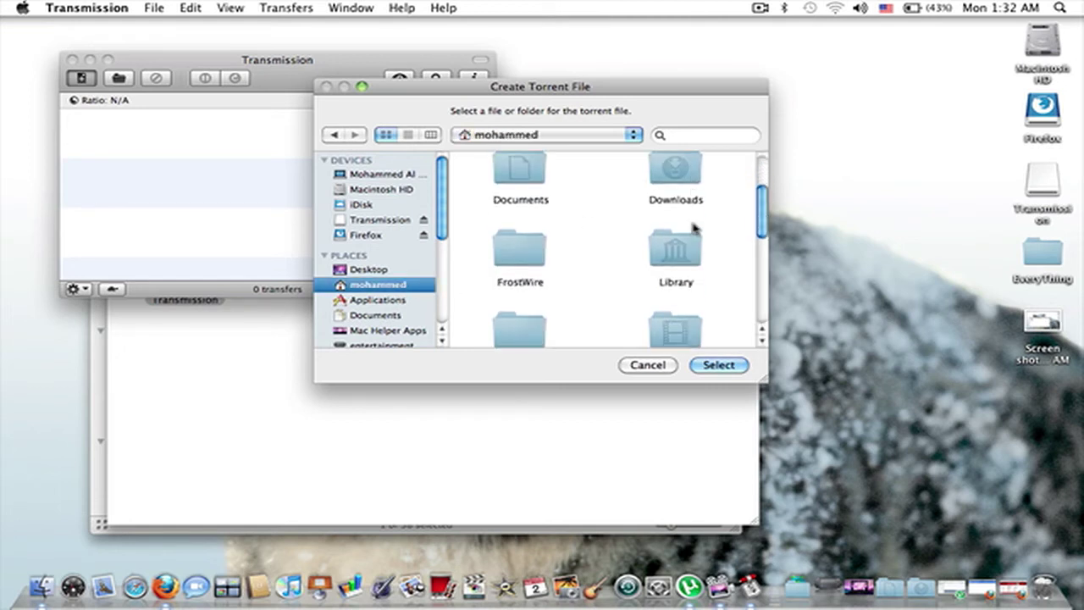
pyautogui.doubleClick(678, 194)
pyautogui.scroll(-5, 617, 225)
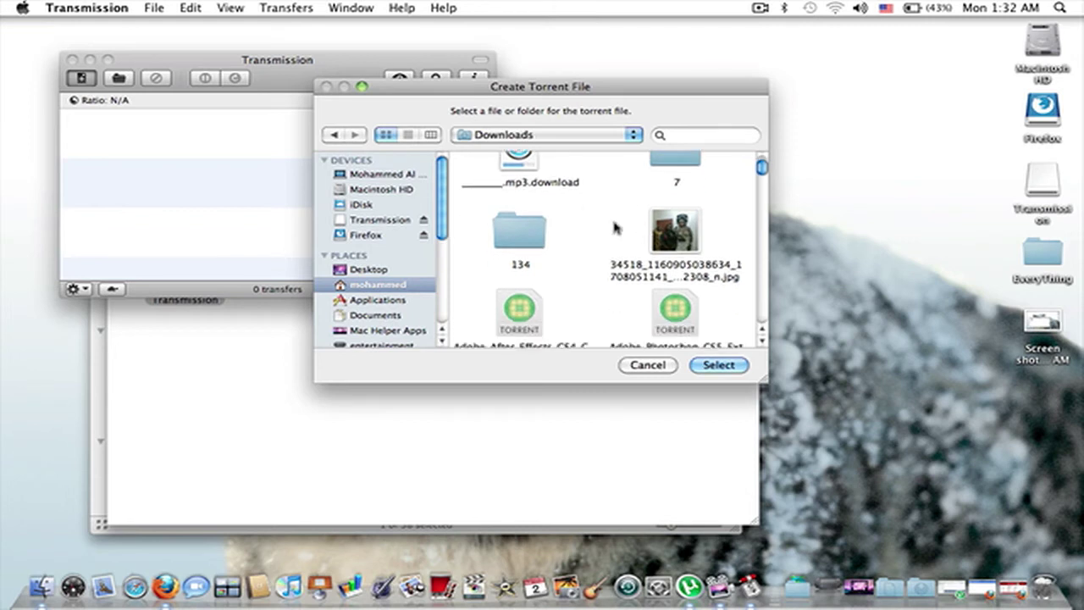
pyautogui.scroll(-3, 618, 226)
pyautogui.scroll(-5, 617, 227)
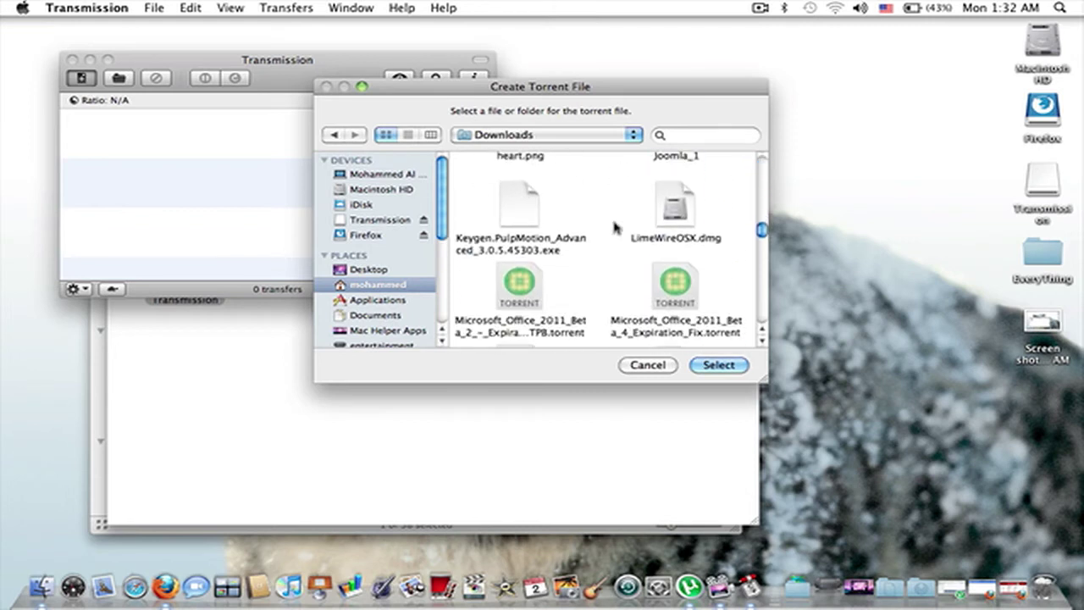
pyautogui.scroll(-5, 617, 227)
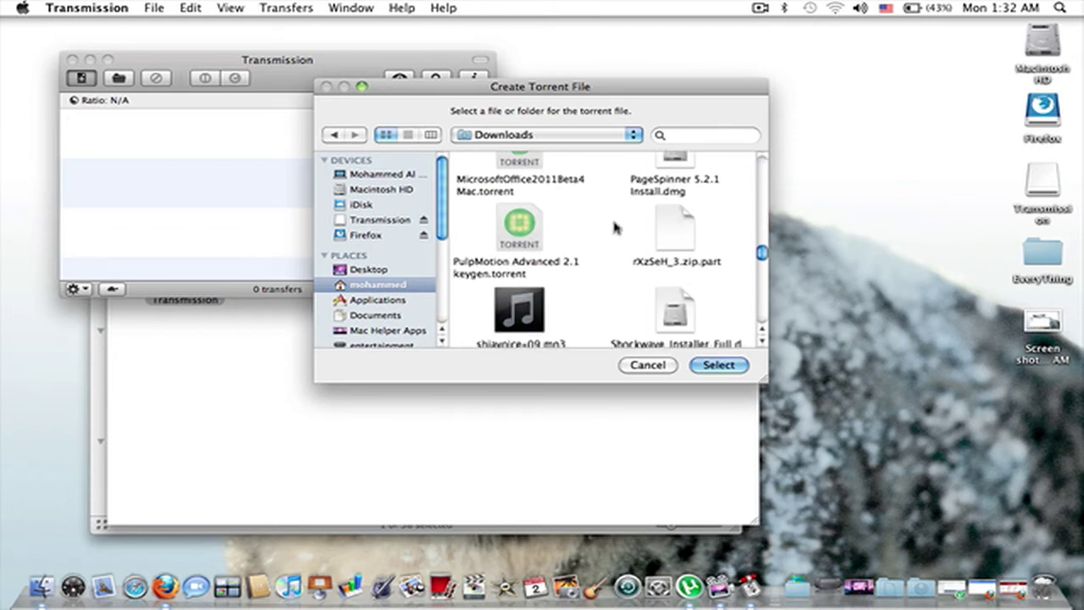
pyautogui.click(523, 234)
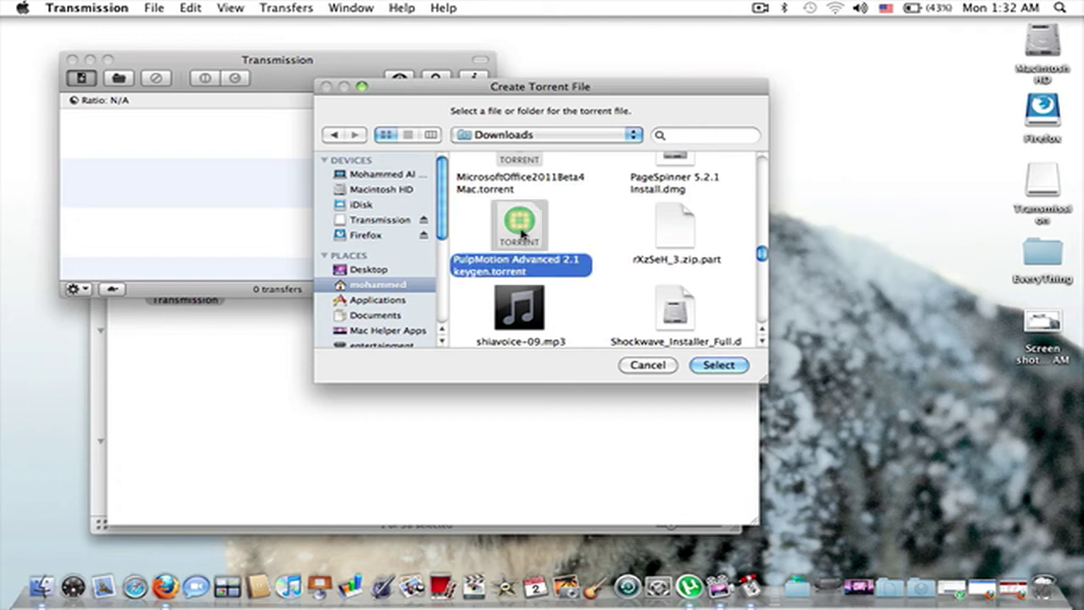
# Confirm the PulpMotion source, comment 'Pulp Motion 2.1', and create the torrent without trackers
pyautogui.click(731, 366)
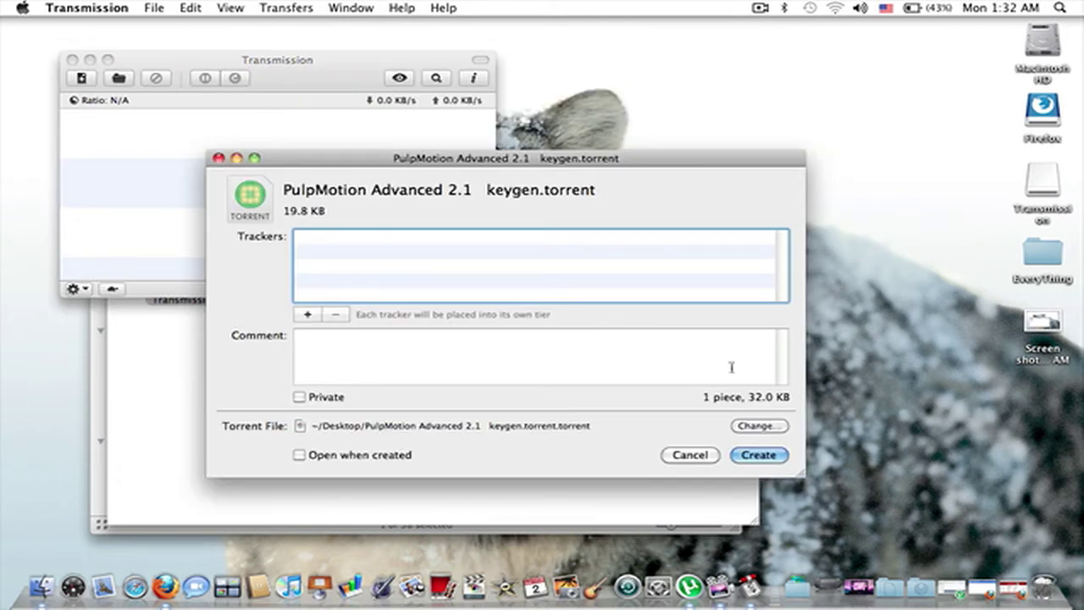
pyautogui.click(493, 341)
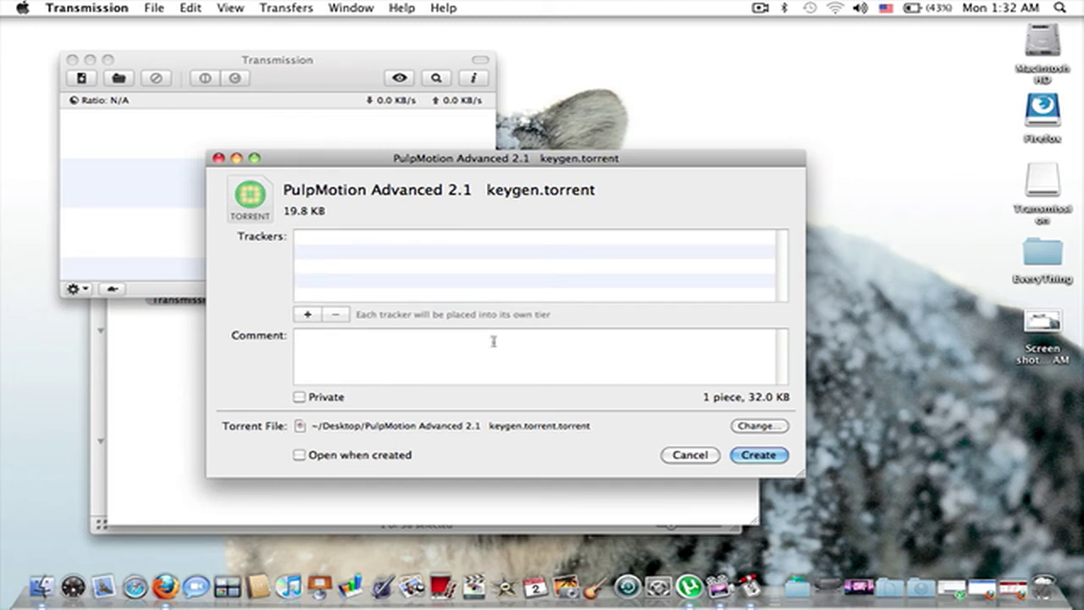
pyautogui.write('Pulp')
pyautogui.write(' Motion ')
pyautogui.write('2.1')
pyautogui.click(759, 458)
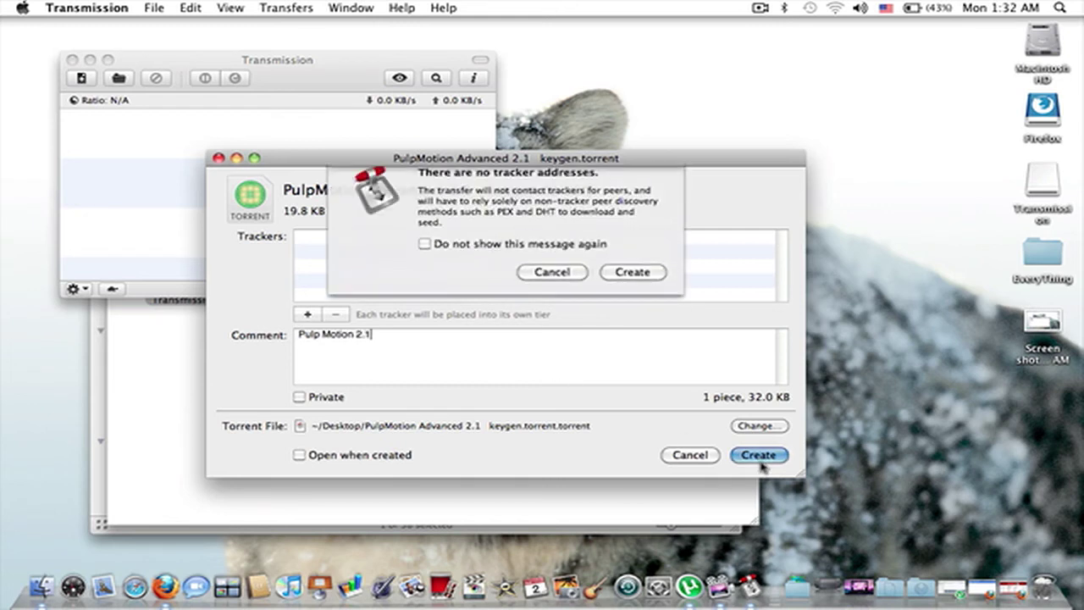
pyautogui.click(658, 285)
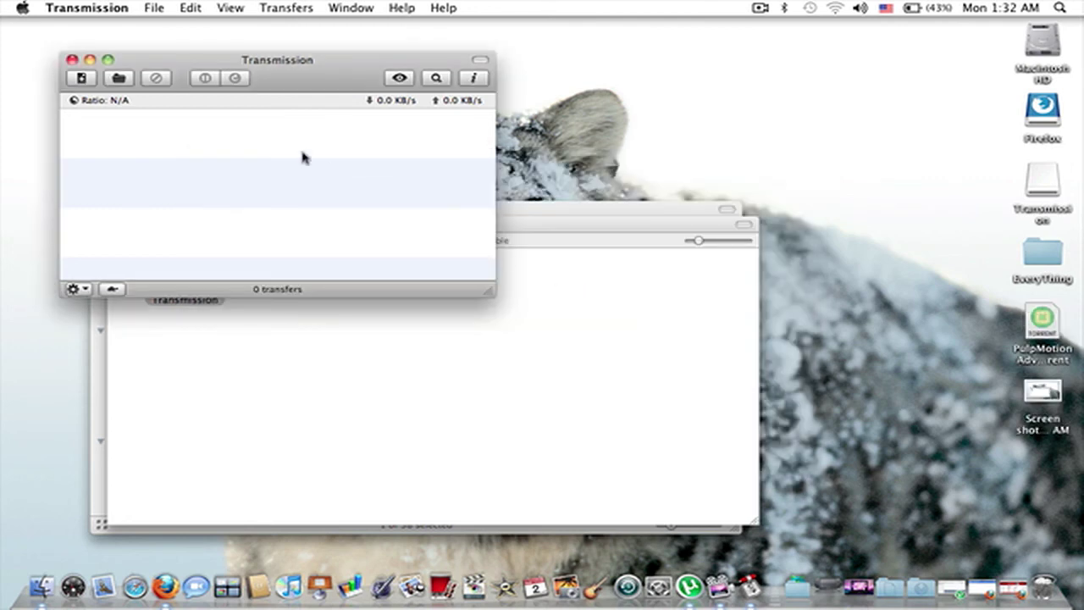
# Move the main window, browse Downloads for a second torrent source, then cancel
pyautogui.moveTo(360, 79)
pyautogui.mouseDown()
pyautogui.moveTo(554, 298)
pyautogui.moveTo(576, 138)
pyautogui.moveTo(373, 326)
pyautogui.moveTo(319, 100)
pyautogui.mouseUp()
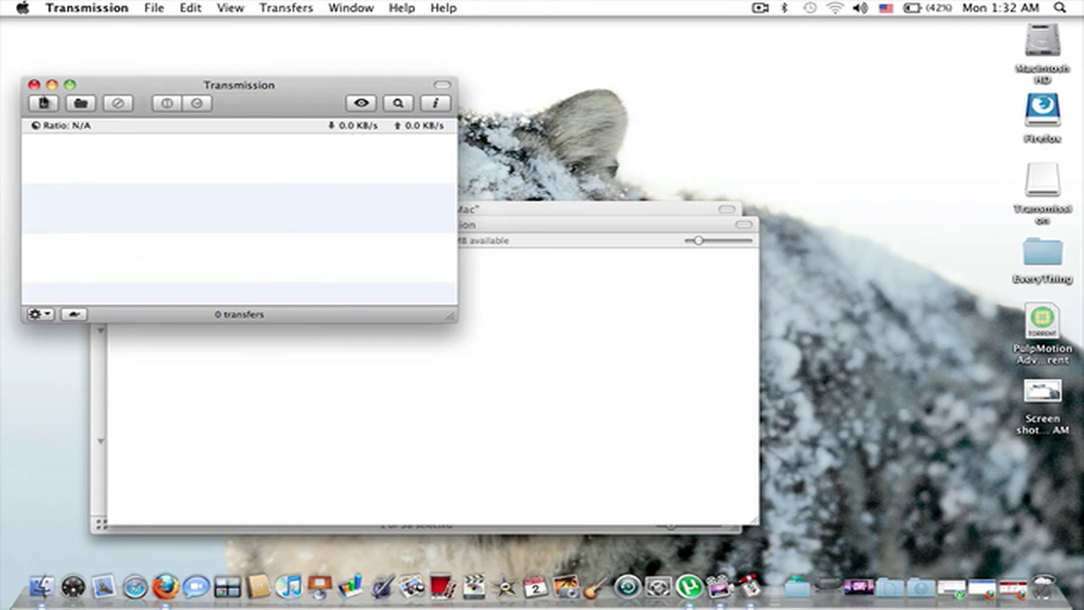
pyautogui.click(44, 103)
pyautogui.scroll(-3, 551, 295)
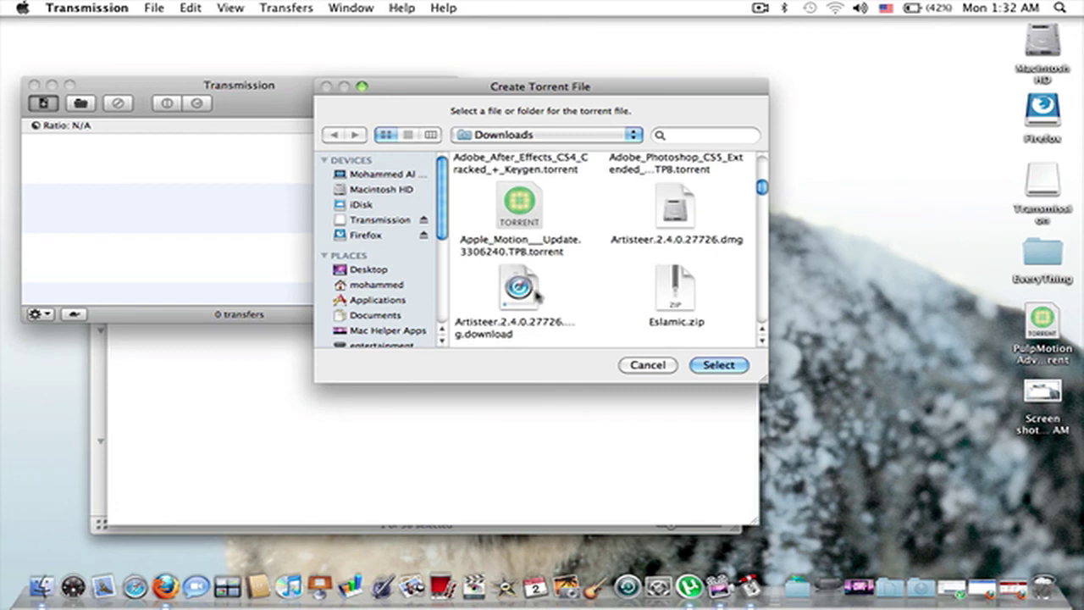
pyautogui.scroll(-3, 537, 294)
pyautogui.scroll(-4, 536, 295)
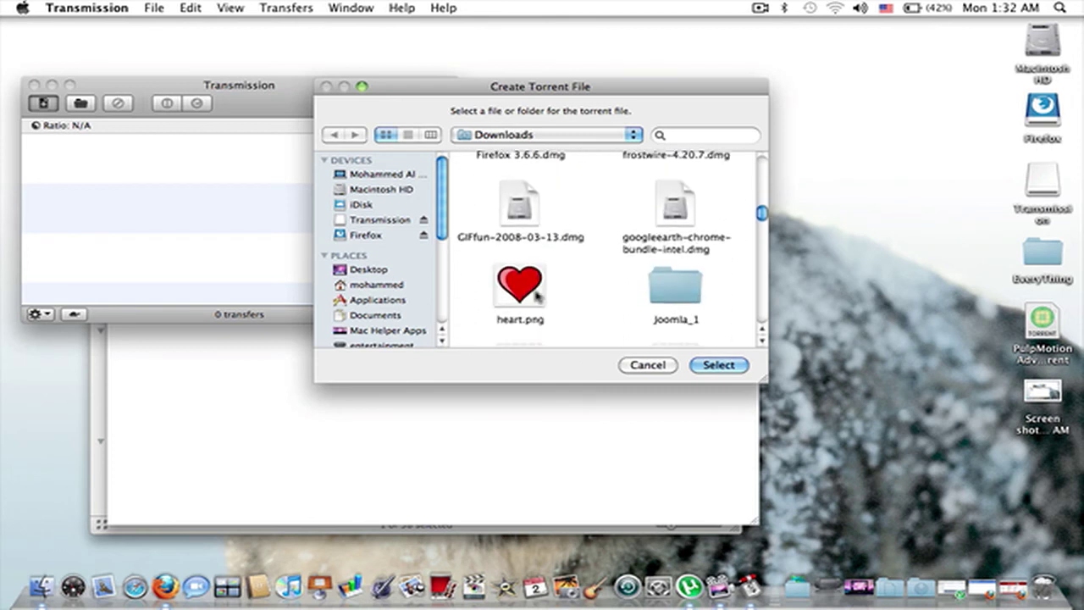
pyautogui.scroll(-3, 536, 294)
pyautogui.scroll(-2, 538, 294)
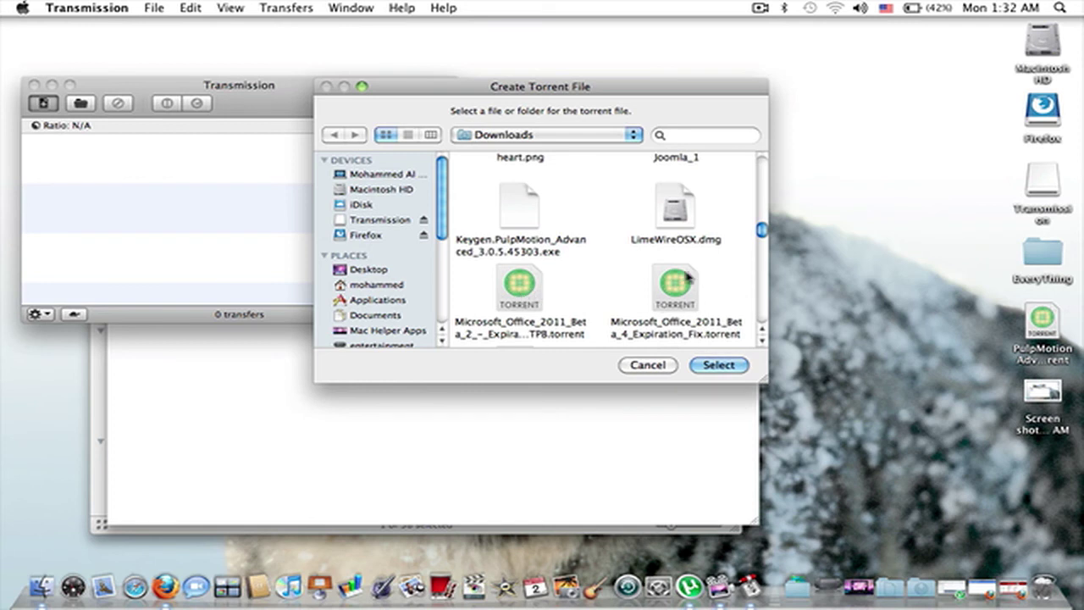
pyautogui.click(644, 366)
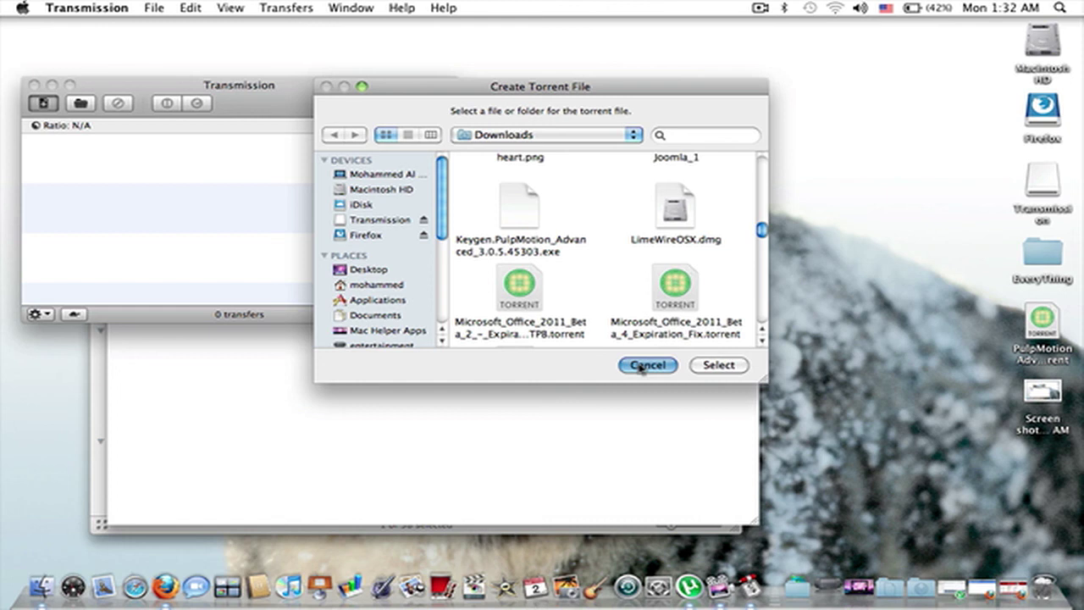
# Quit Transmission with Cmd+Q, leaving its disk image window showing in Finder
pyautogui.press('super+q')
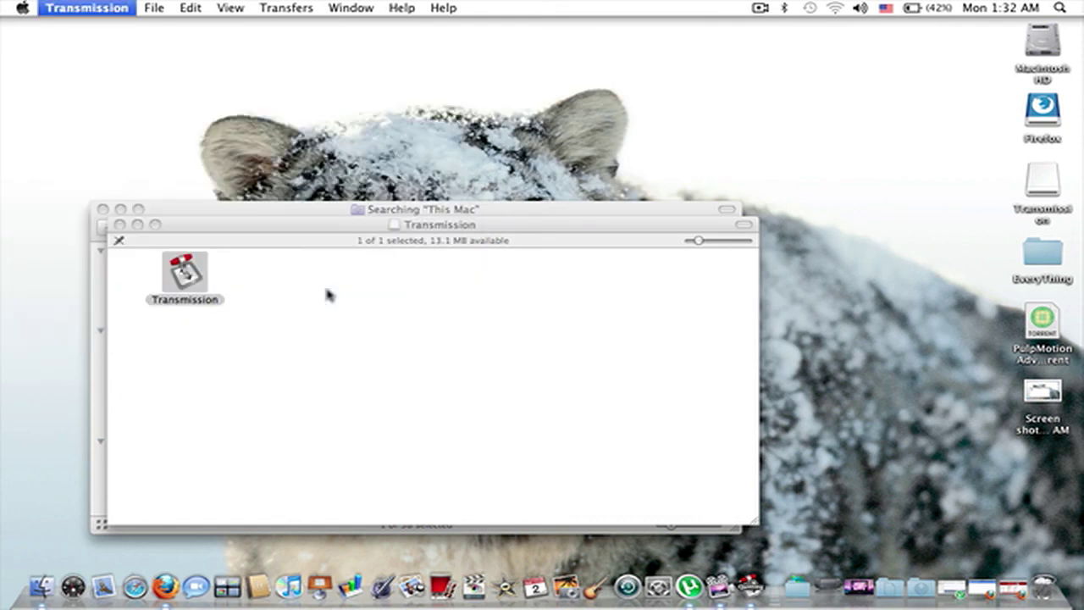